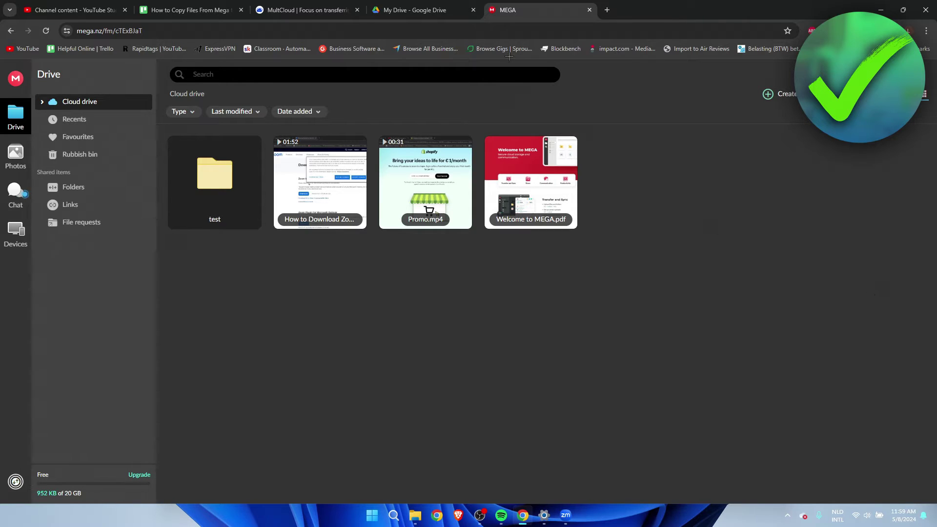
Step: Glance at My Drive in Google Drive, then switch to the MultCloud website
left_click(433, 14)
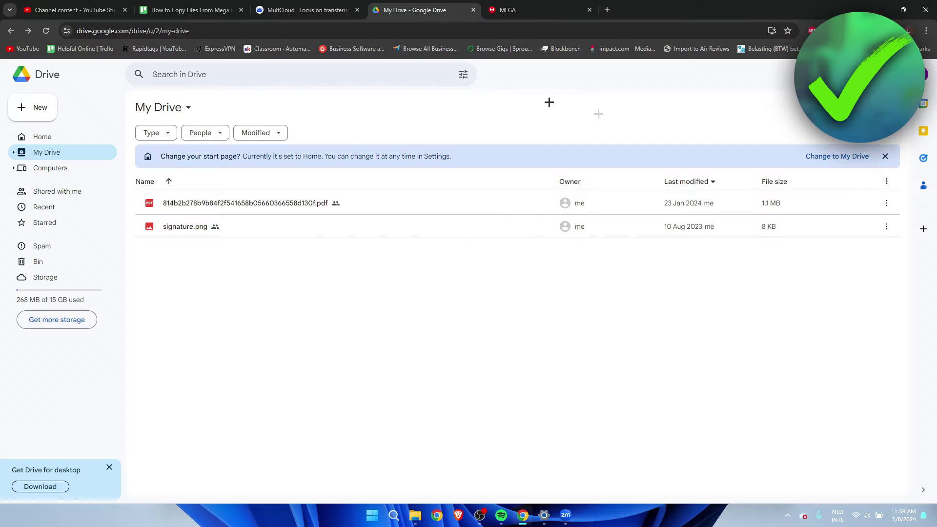
left_click(314, 6)
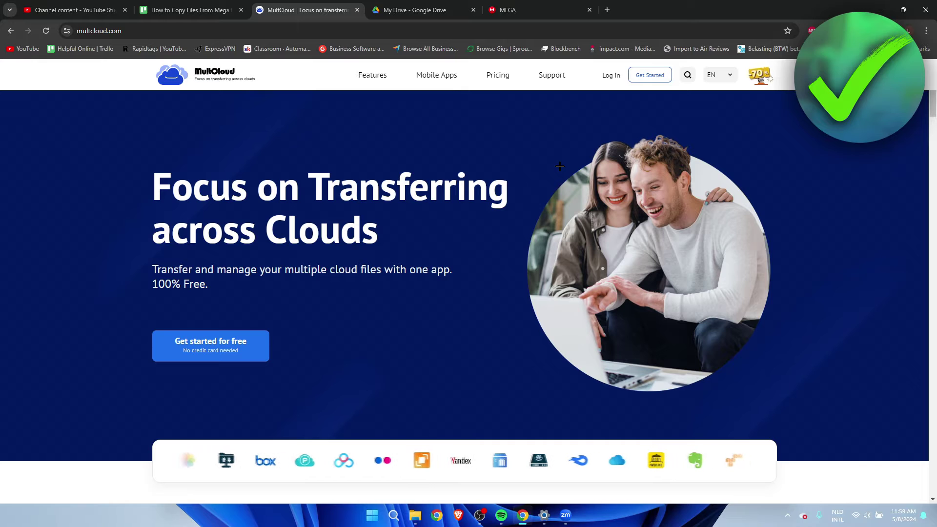
Step: Check the multcloud.com address, then go to the Get Started sign-up page
left_click(141, 31)
left_click(149, 32)
left_click_drag(171, 30, 31, 34)
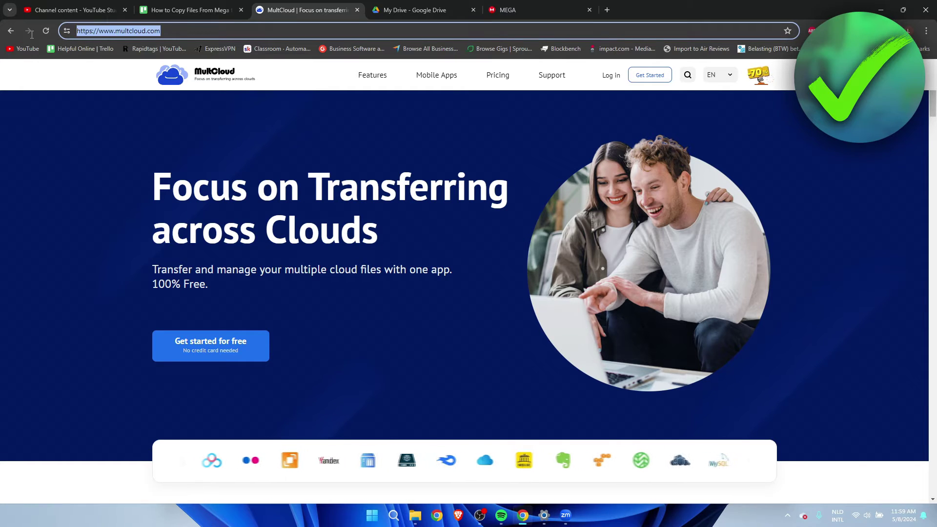
left_click(331, 86)
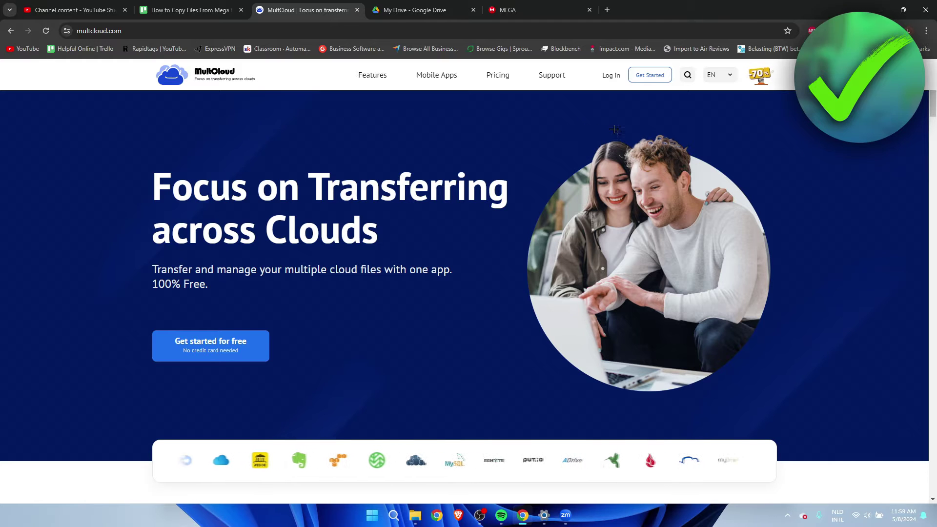
left_click(657, 79)
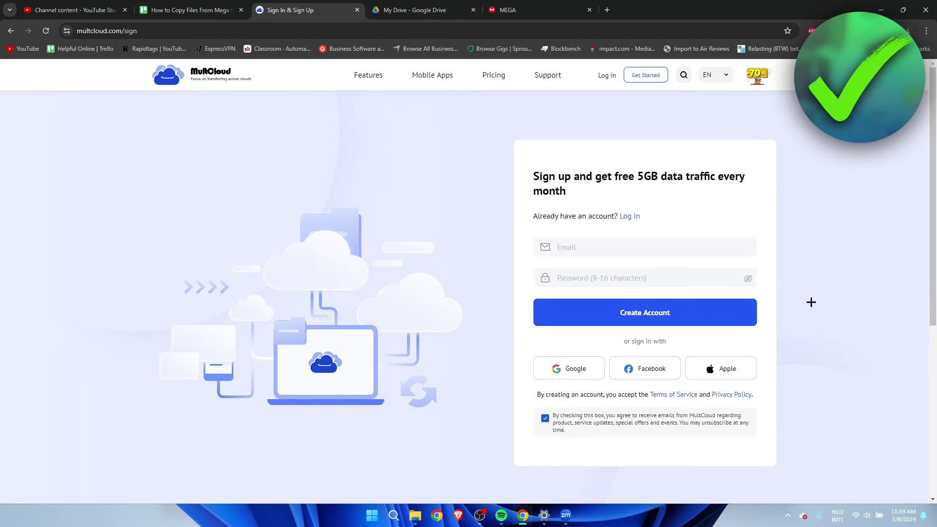
Step: Sign in to MultCloud with a Google account and bring up the Add Cloud list
left_click(580, 367)
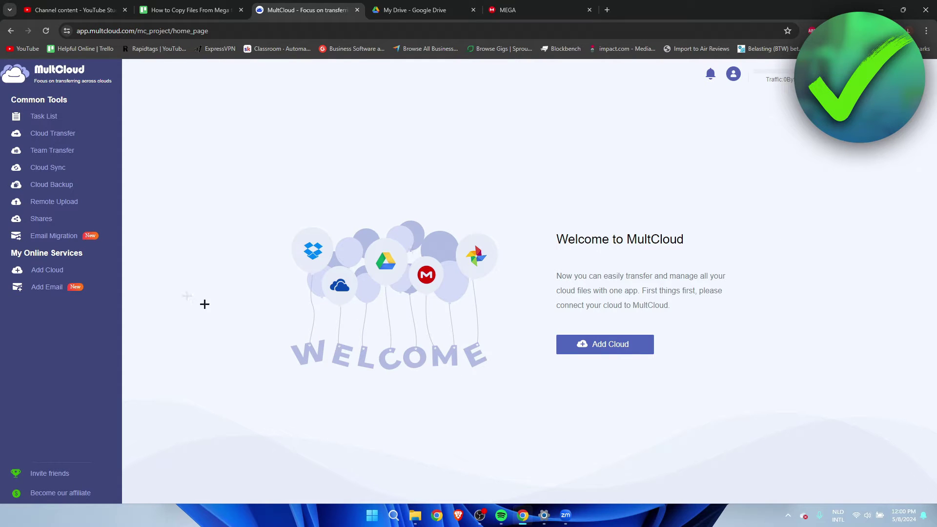
left_click(58, 273)
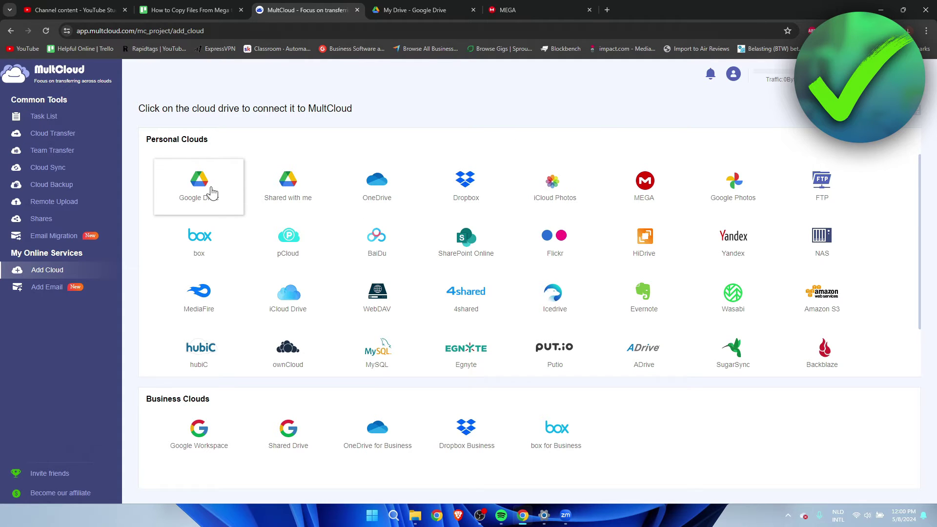
Step: Connect Google Drive by choosing the Google account and allowing access, then return to Add Cloud
left_click(212, 192)
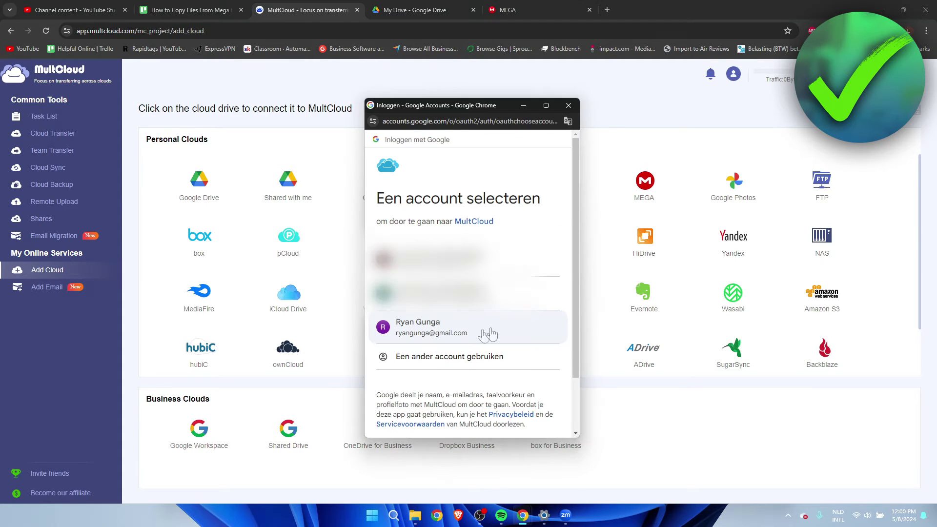
left_click(463, 329)
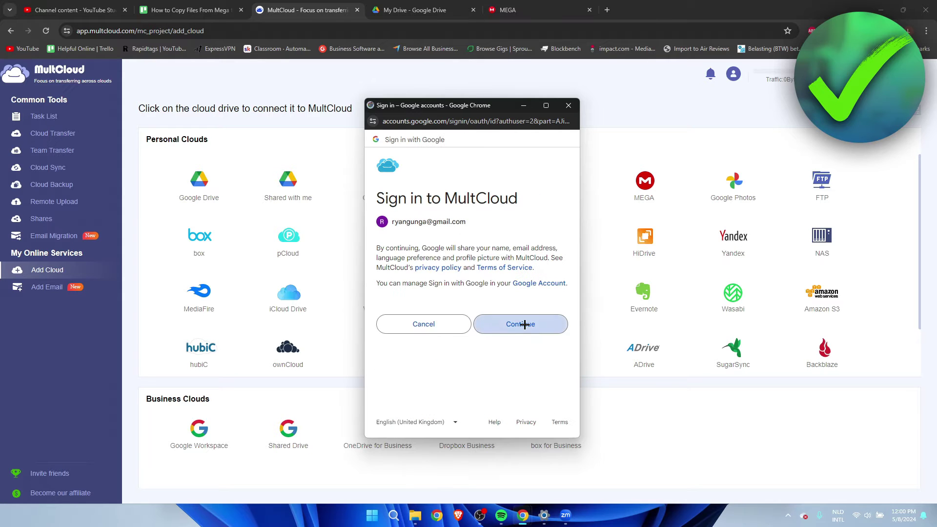
left_click(518, 325)
scroll(484, 260, "down", 2)
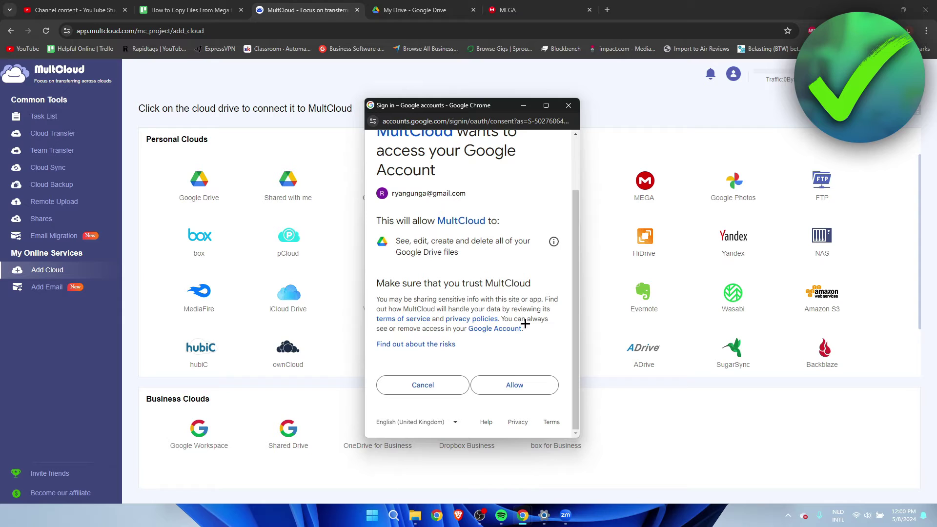
left_click(515, 384)
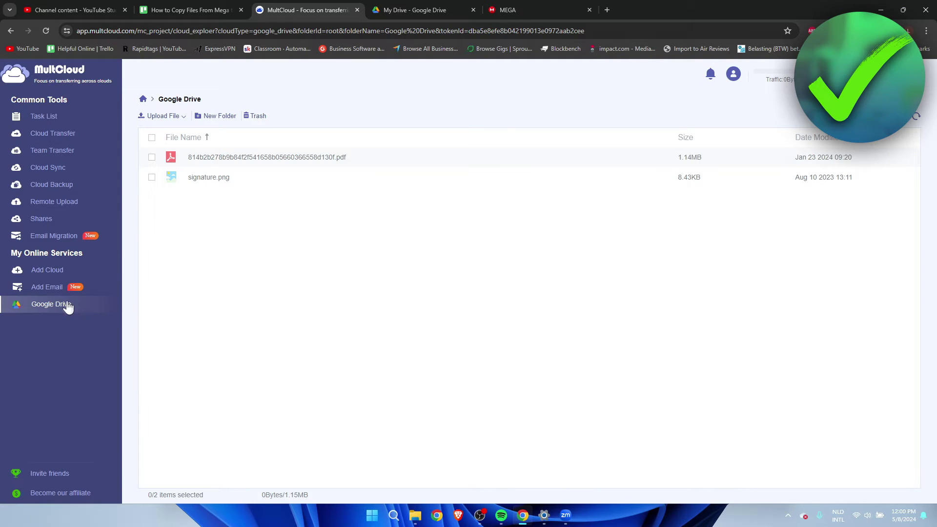
left_click(63, 274)
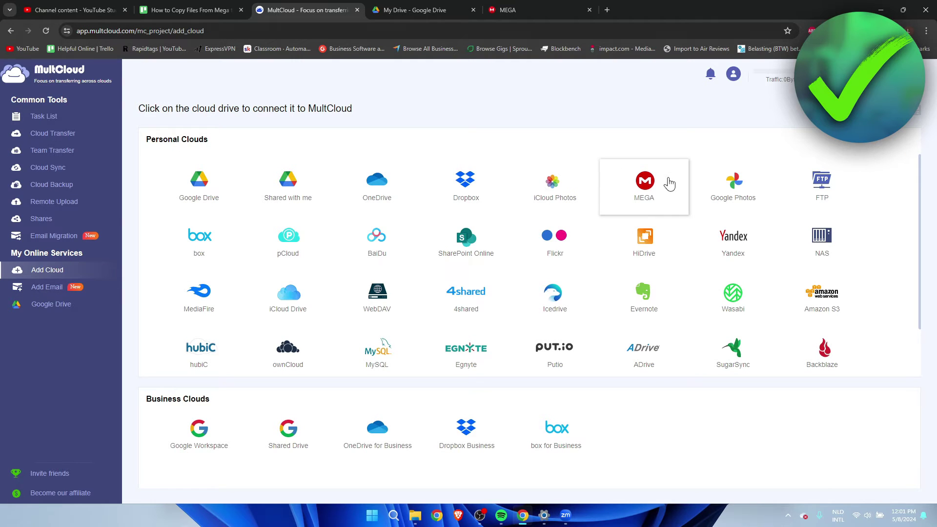
Step: Add MEGA as a cloud using the saved MEGA login details
left_click(632, 184)
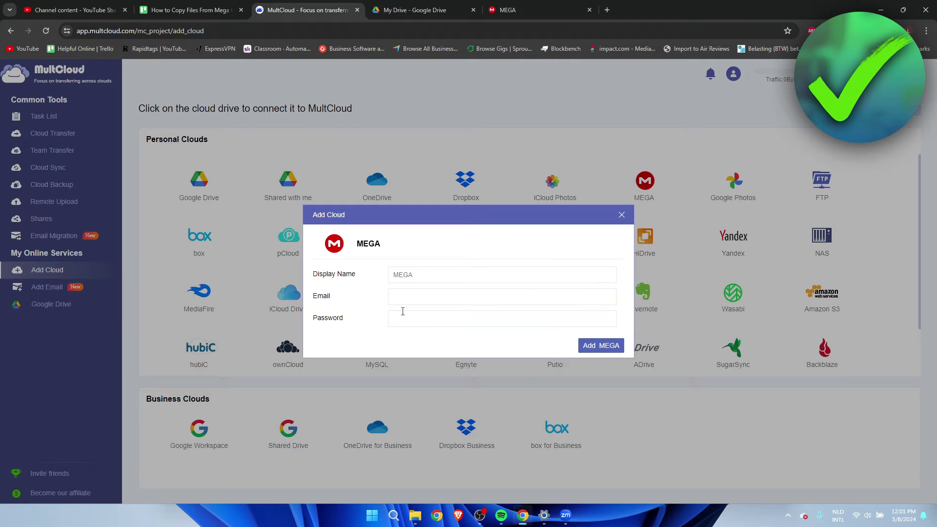
left_click(416, 300)
left_click(604, 349)
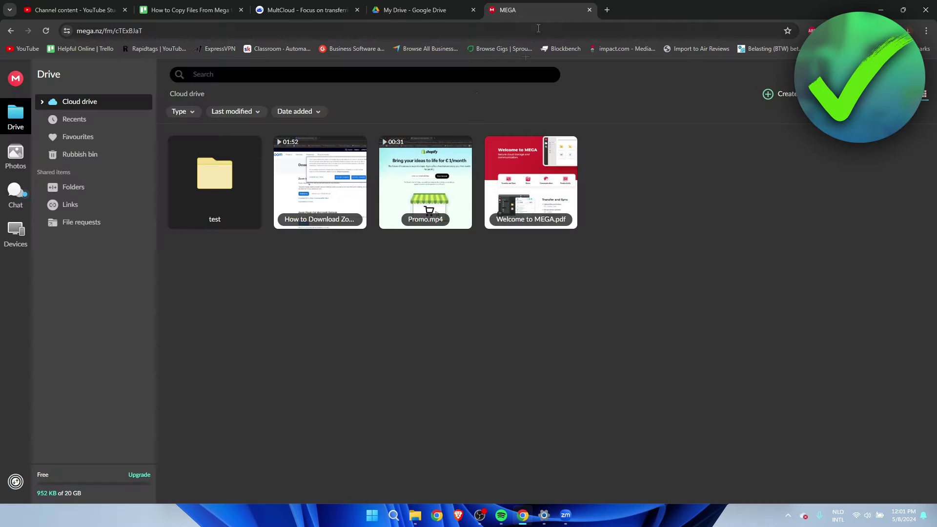
Step: Compare the MEGA and Google Drive tabs, then show the four MEGA files in MultCloud
left_click(510, 9)
left_click(412, 10)
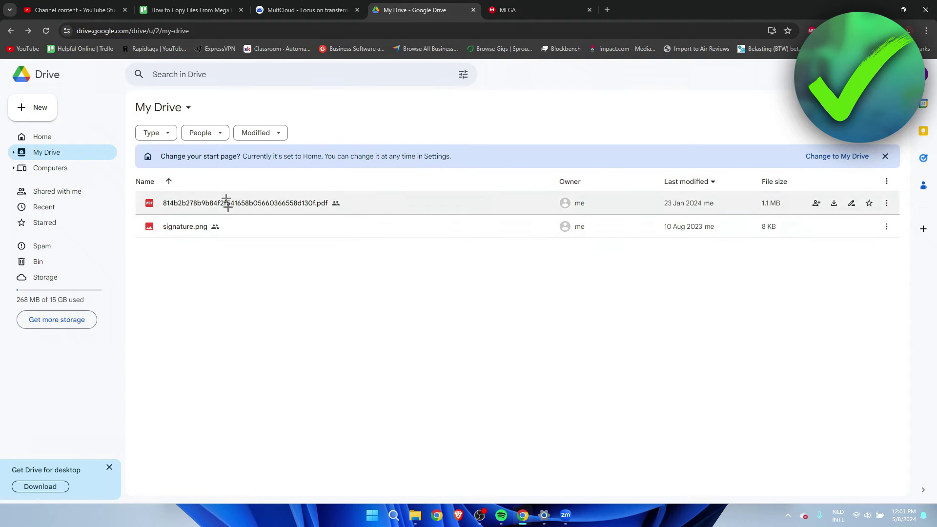
left_click(304, 11)
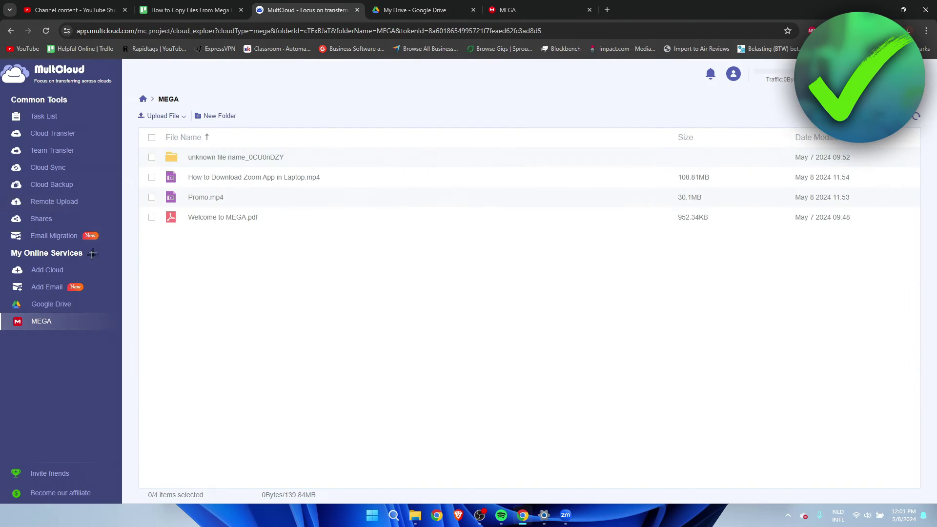
left_click(53, 305)
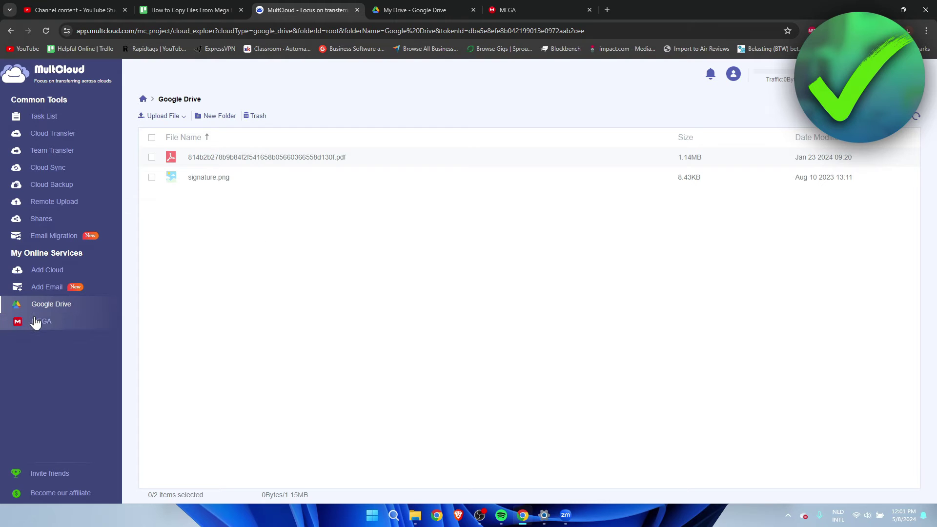
left_click(36, 323)
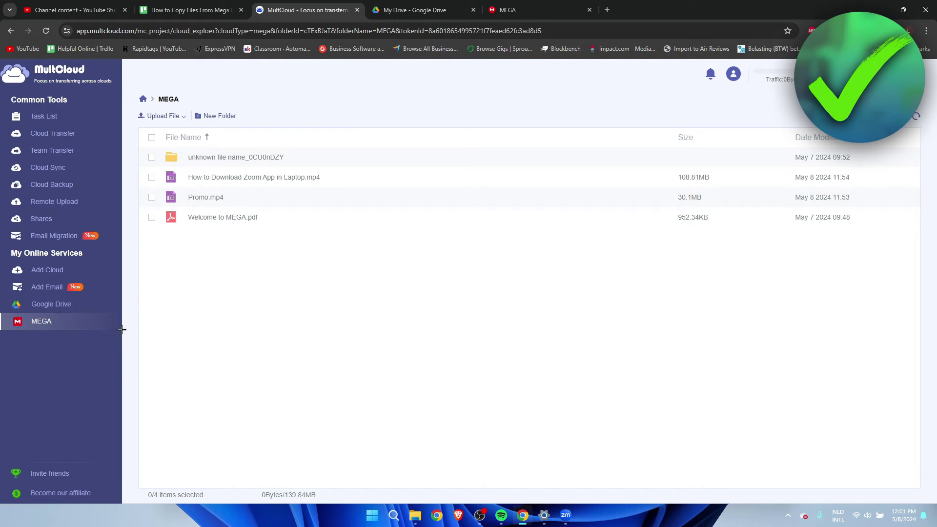
left_click(151, 157)
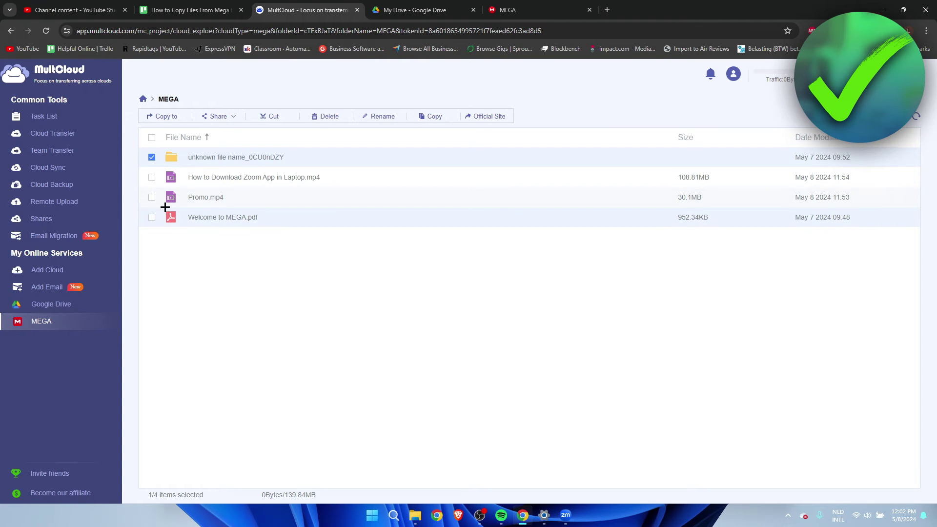
Step: Select all four MEGA items and choose Copy to
left_click(152, 137)
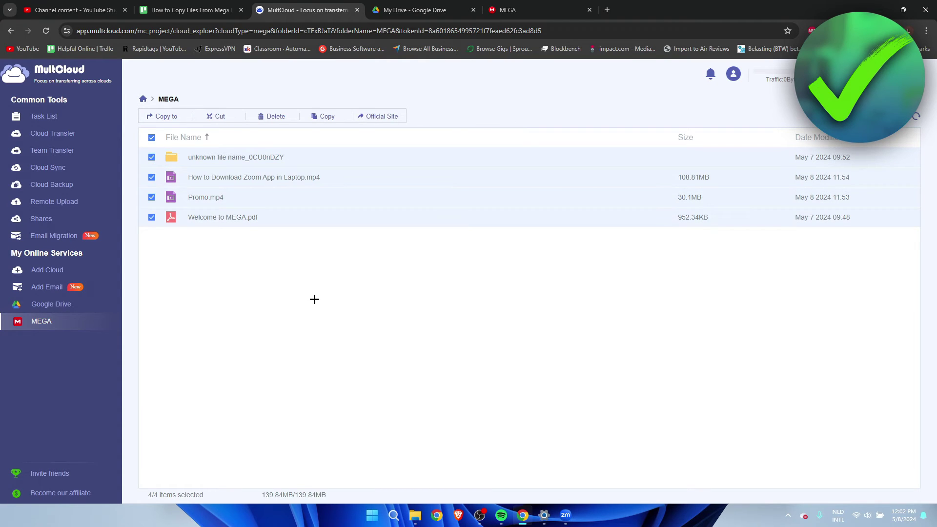
left_click(168, 118)
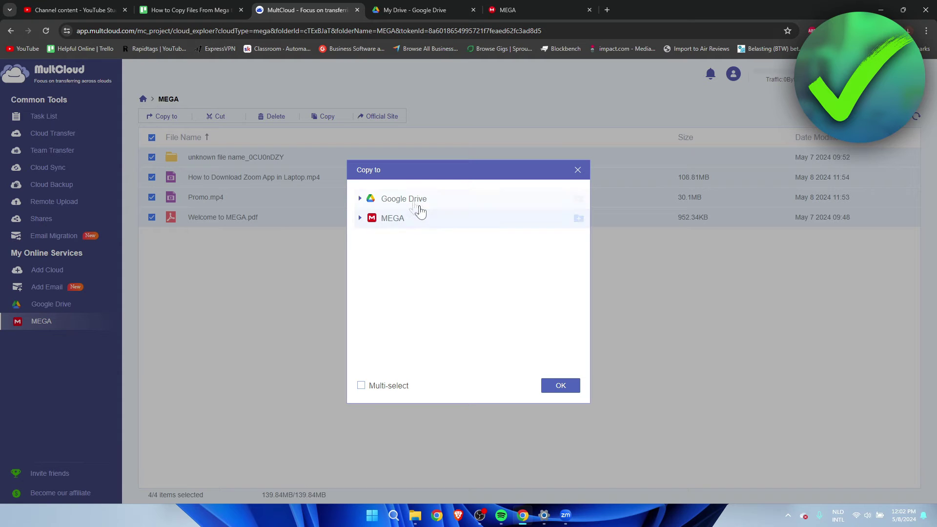
Step: Create a Google Drive folder named 'Mega Copy' and copy the MEGA items into it
left_click(579, 201)
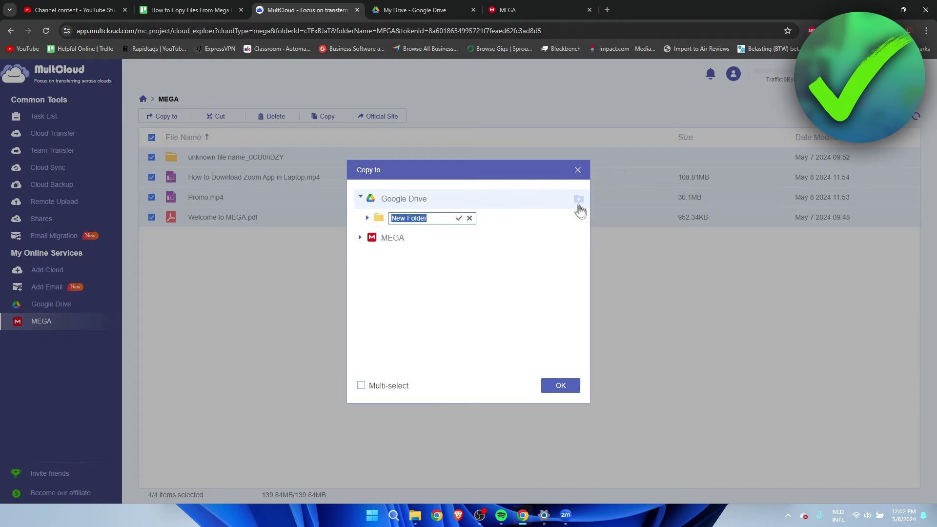
type("Mega Copy")
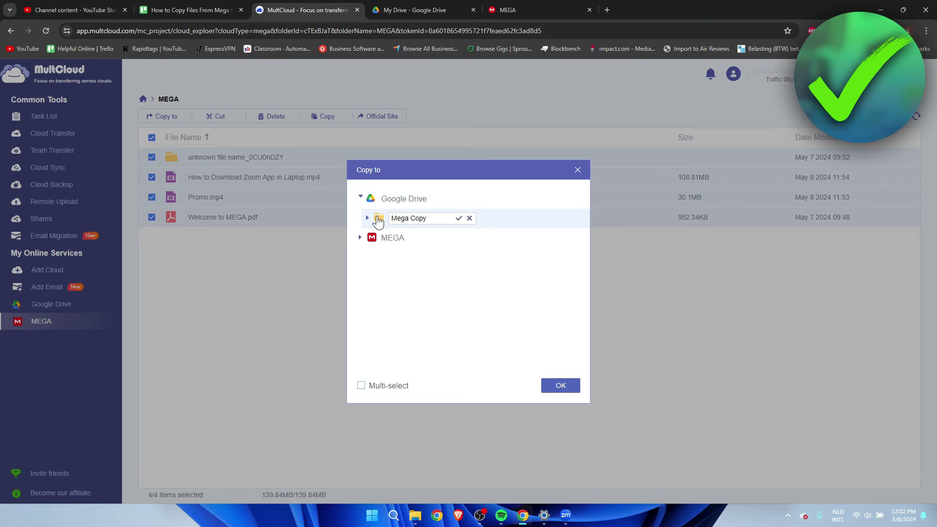
left_click(460, 219)
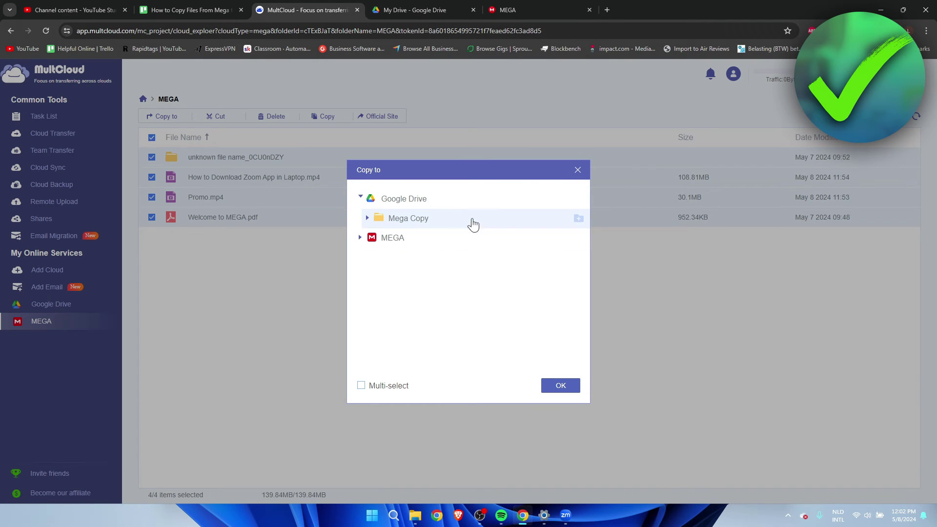
left_click(561, 386)
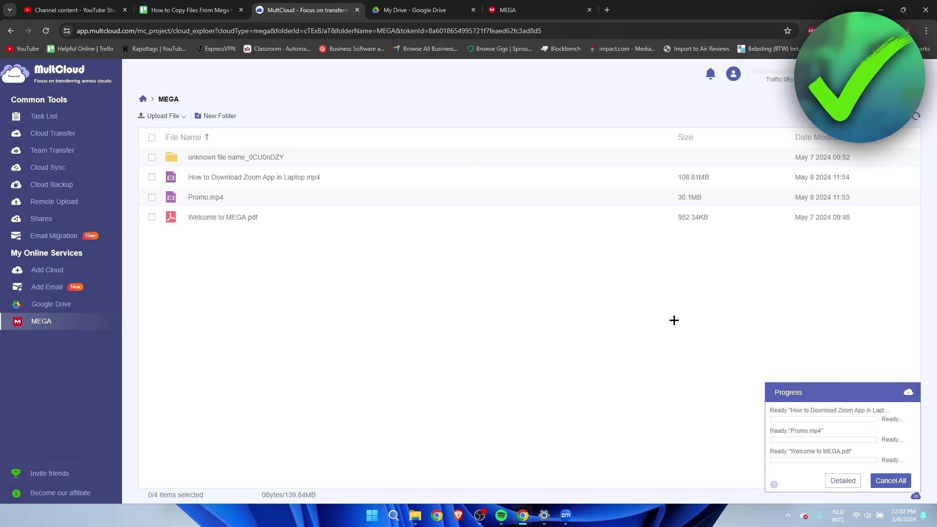
Step: Open Mega Copy in Google Drive, check MultCloud's copy progress, and refresh the folder
left_click(414, 7)
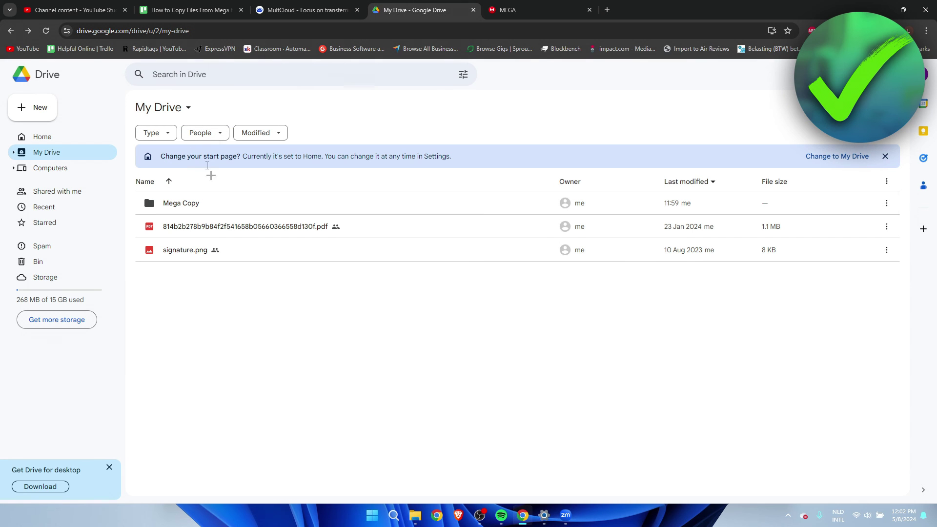
double_click(232, 205)
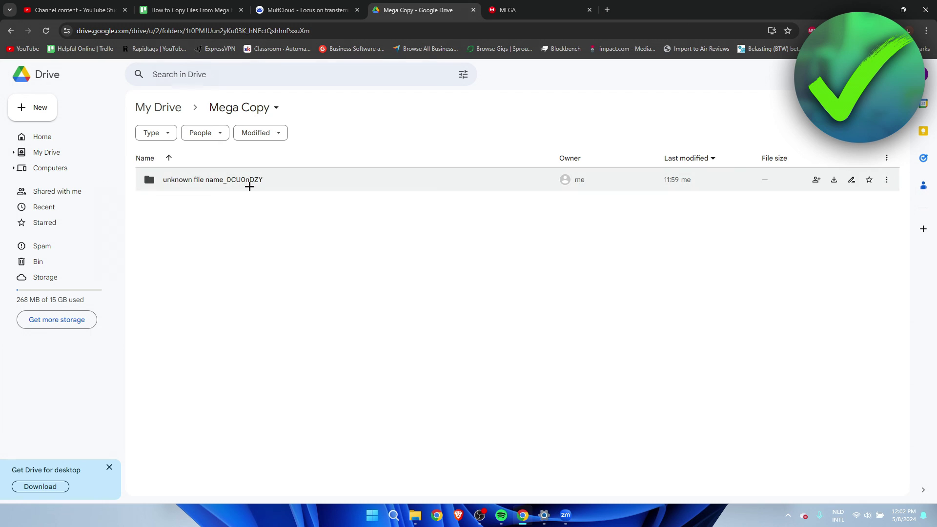
left_click(310, 10)
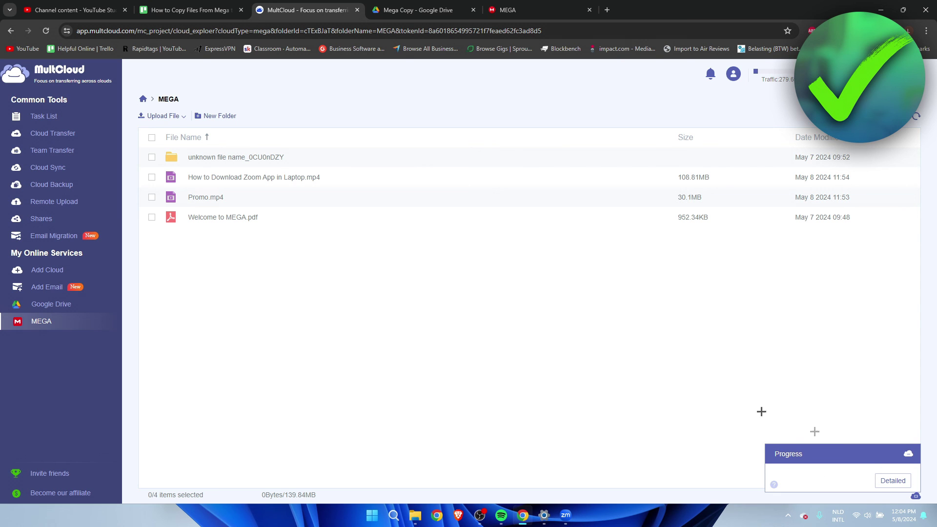
left_click(390, 10)
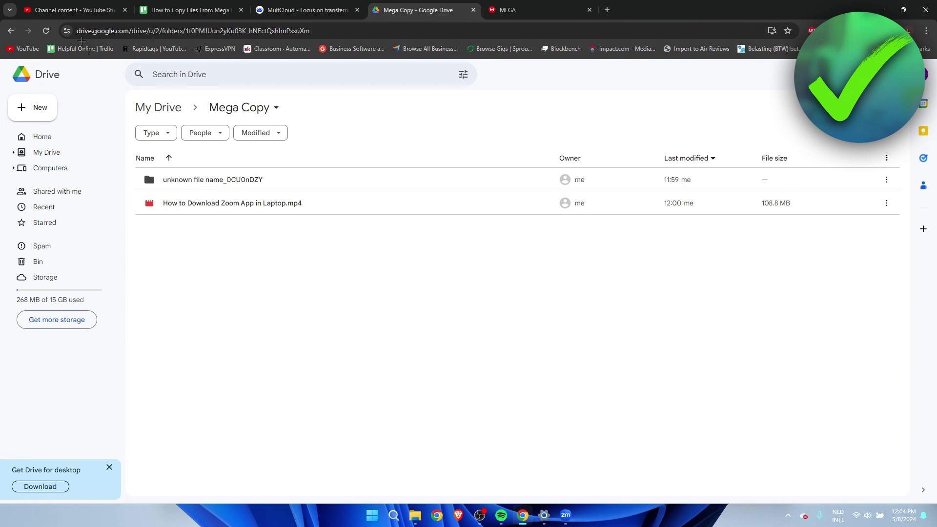
left_click(45, 32)
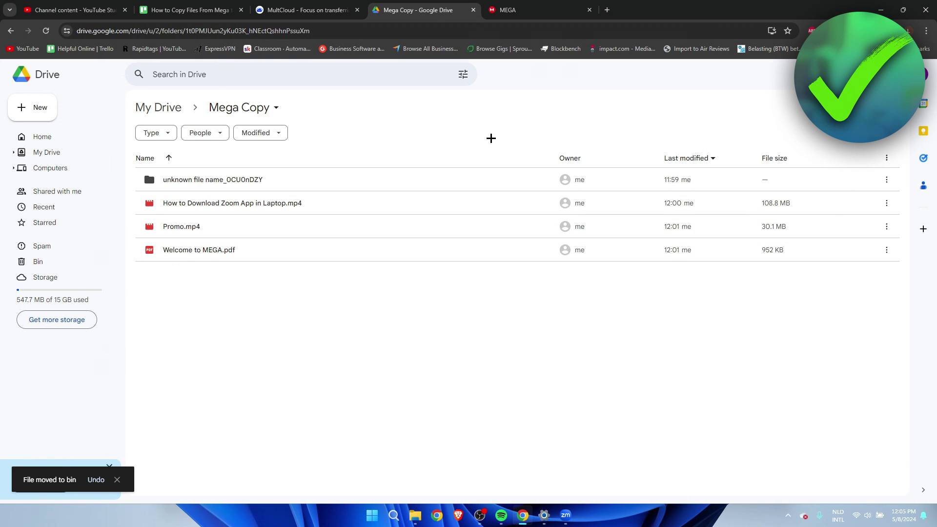
Step: Reopen Mega Copy and compare its four items with the originals in MEGA
left_click(176, 118)
double_click(261, 200)
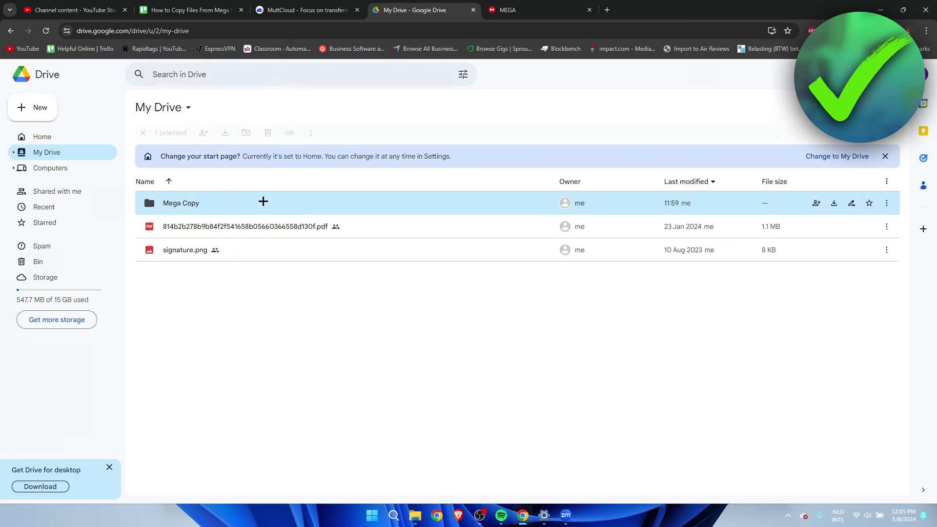
left_click(517, 10)
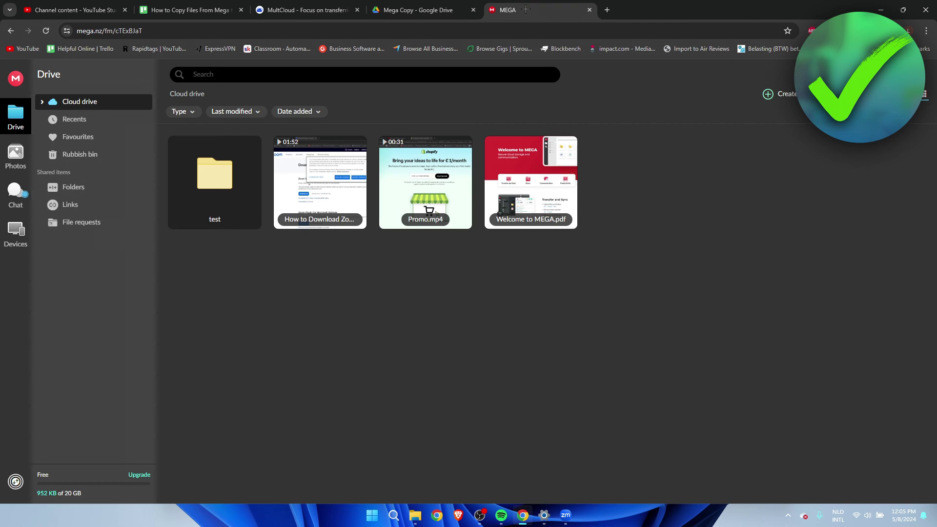
left_click(414, 9)
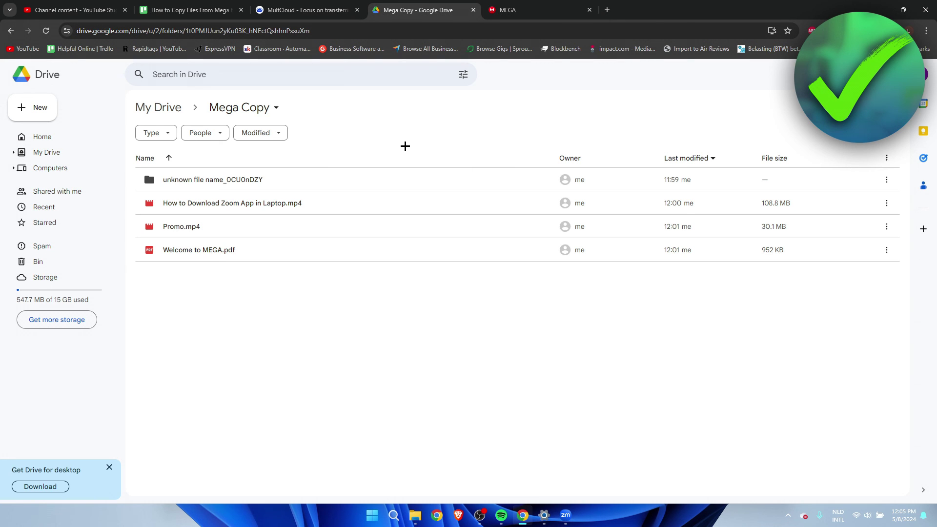